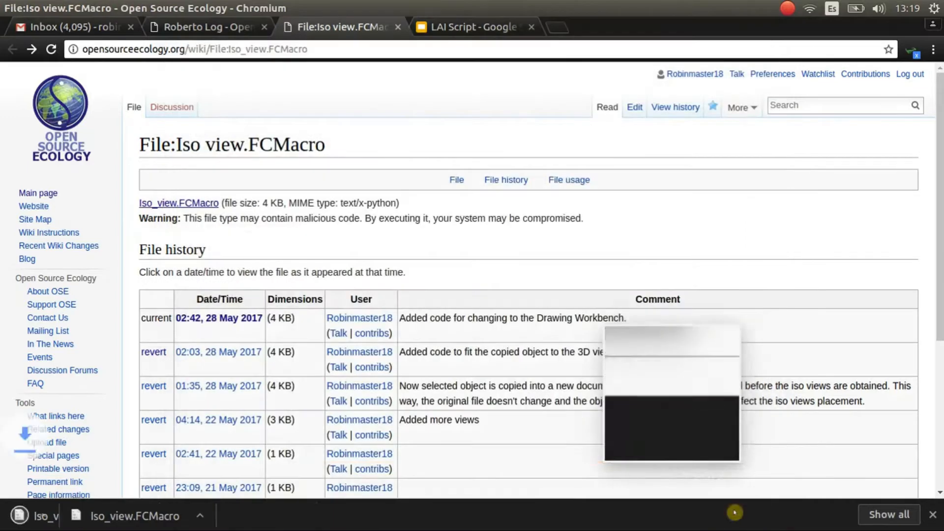
# Open file manager windows for the Downloads and Home folders, and show hidden files in Home.
pyautogui.click(14, 86)
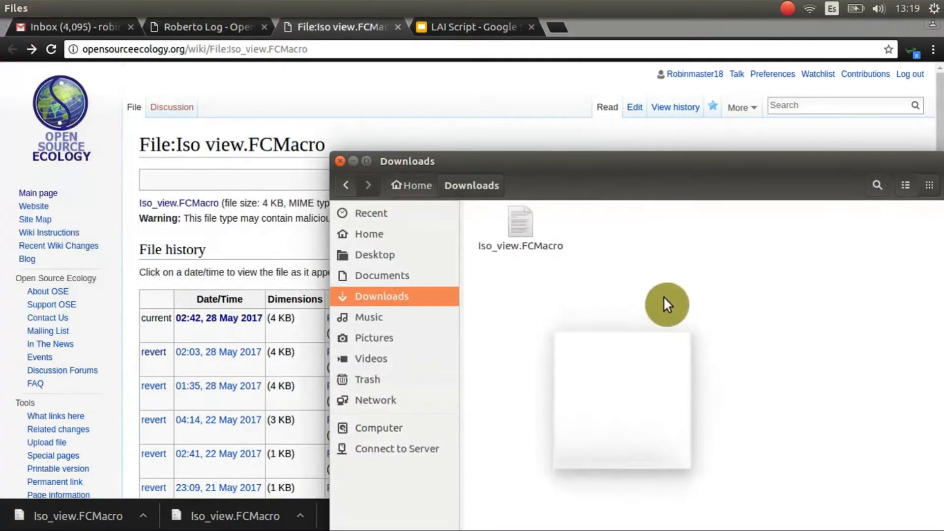
pyautogui.click(14, 86)
pyautogui.click(372, 294)
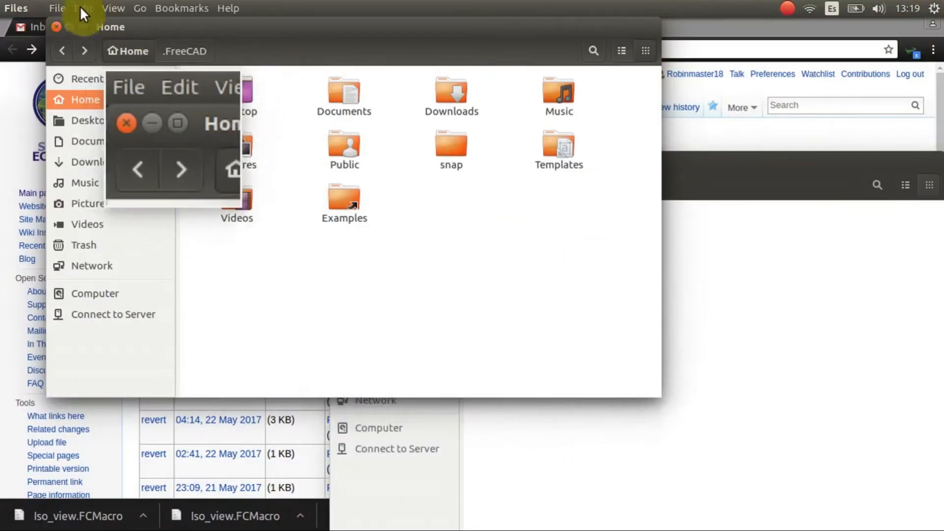
pyautogui.click(118, 9)
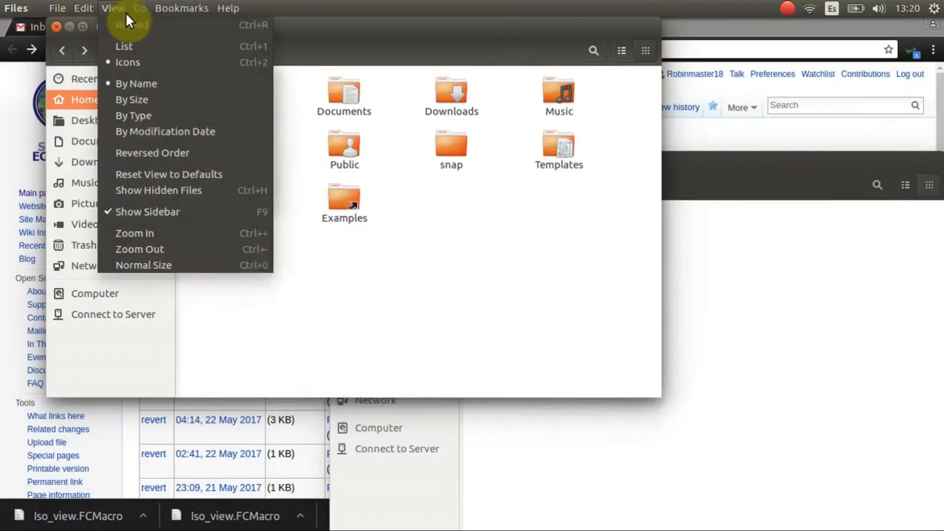
pyautogui.click(146, 190)
# Move Iso_view.FCMacro from Downloads into the hidden .FreeCAD folder in Home.
pyautogui.scroll(-1, 458, 258)
pyautogui.doubleClick(451, 205)
pyautogui.moveTo(546, 253); pyautogui.dragTo(274, 170)
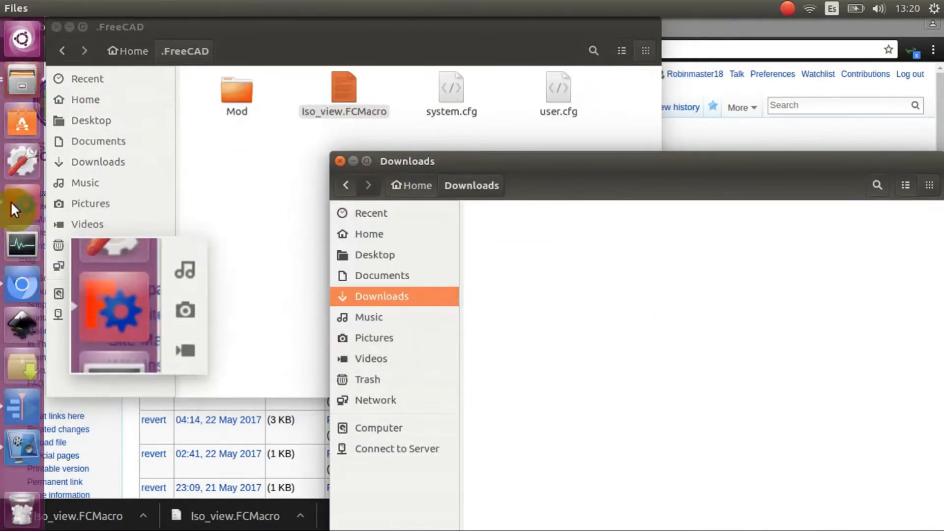
# Switch to FreeCAD and open the Iso_view.FCMacro user macro for editing to review its code.
pyautogui.click(11, 198)
pyautogui.click(183, 5)
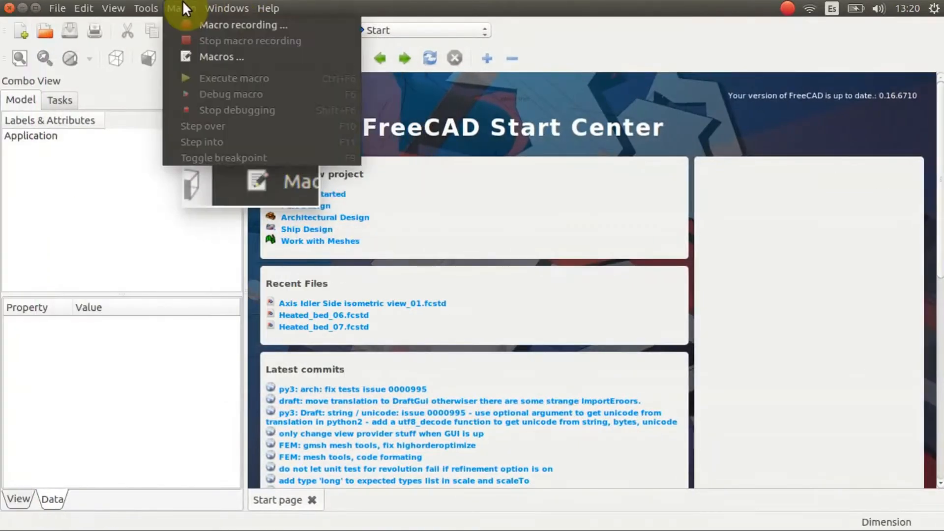
pyautogui.click(231, 56)
pyautogui.click(362, 180)
pyautogui.click(680, 293)
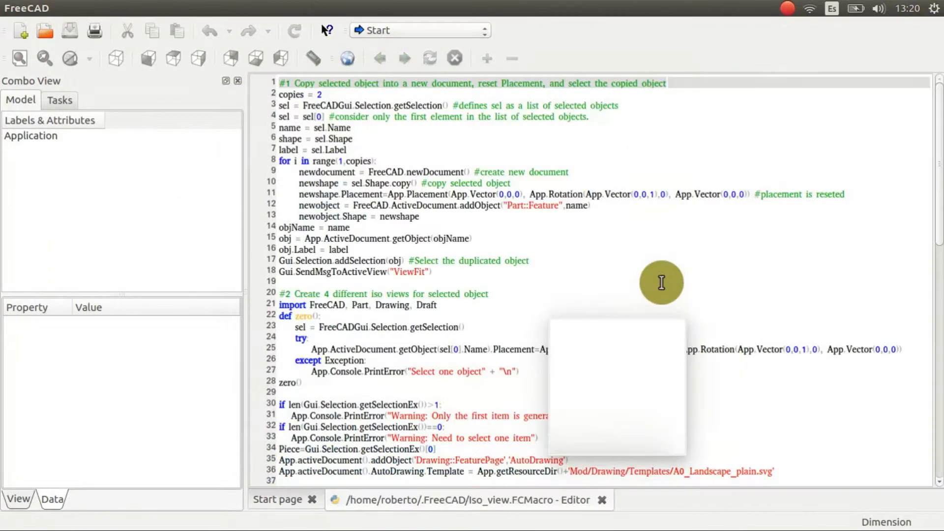
pyautogui.scroll(-5, 838, 259)
pyautogui.scroll(5, 897, 287)
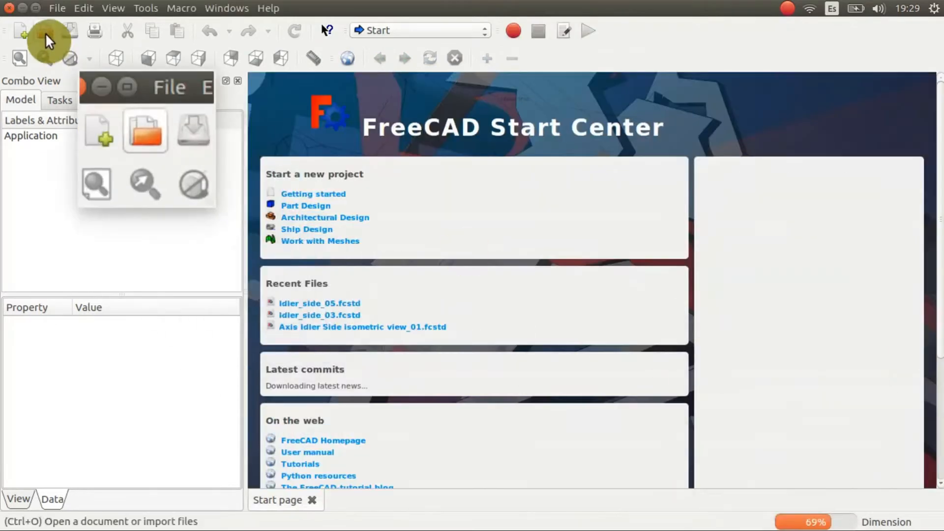
# Open Idler_side_05.fcstd and return its exploded parts to their assembled position.
pyautogui.click(45, 31)
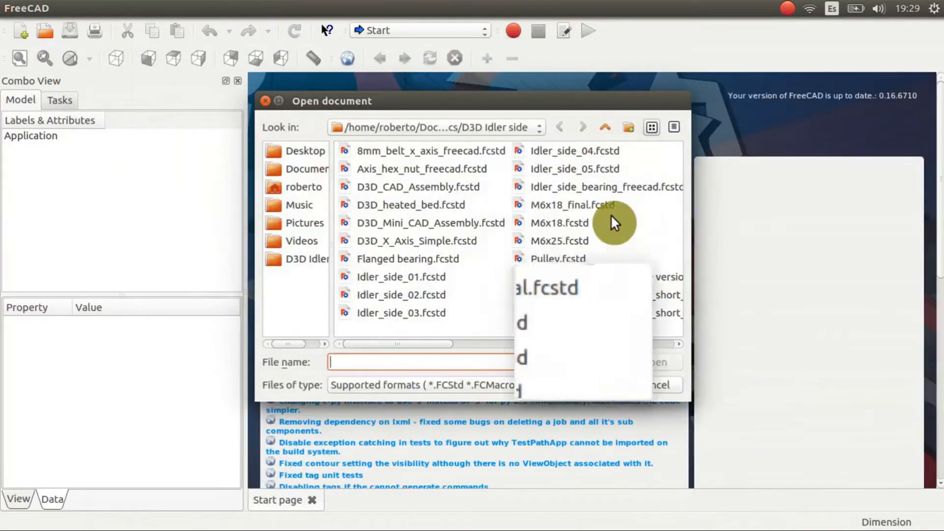
pyautogui.doubleClick(555, 169)
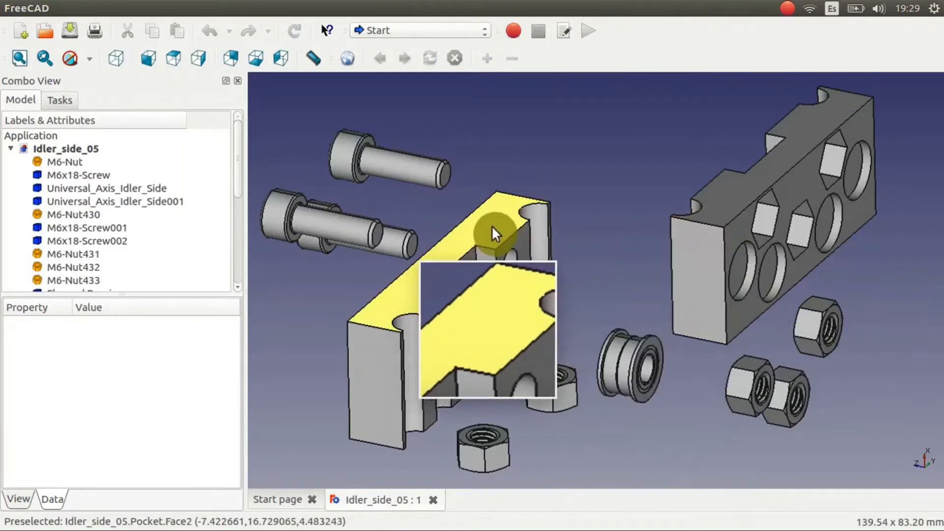
pyautogui.click(492, 225)
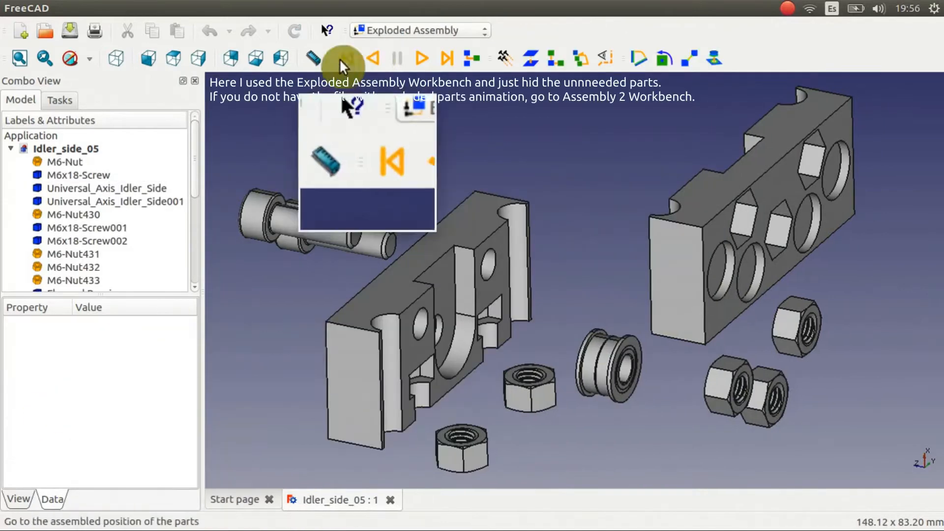
pyautogui.click(341, 58)
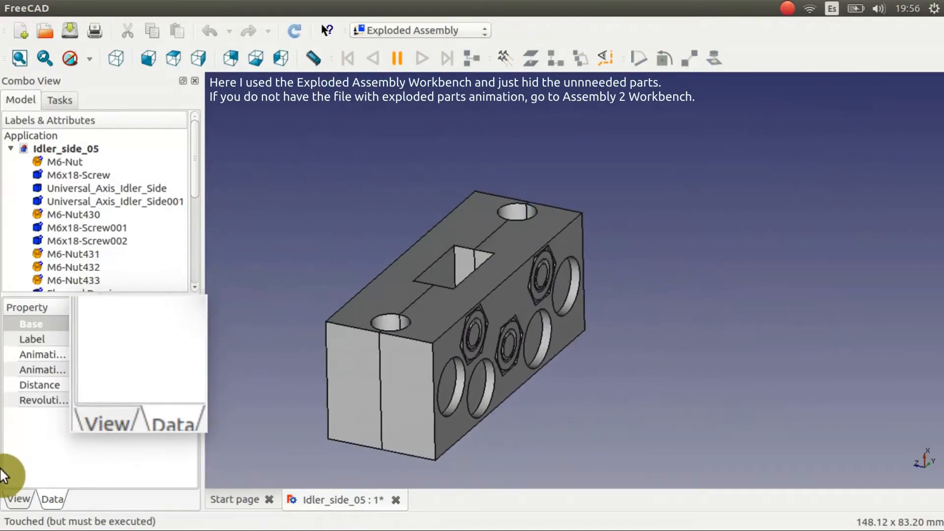
# Hide Universal_Axis_Idler_Side001 and the nuts M6-Nut431, M6-Nut432 and M6-Nut433.
pyautogui.scroll(-2, 584, 444)
pyautogui.moveTo(584, 443); pyautogui.dragTo(602, 348, button='middle')
pyautogui.moveTo(533, 403)
pyautogui.mouseDown(button='middle')
pyautogui.moveTo(523, 397)
pyautogui.moveTo(519, 407)
pyautogui.mouseUp(button='middle')
pyautogui.click(115, 202)
pyautogui.keyDown('ctrl'); pyautogui.click(99, 254); pyautogui.keyUp('ctrl')
pyautogui.keyDown('ctrl'); pyautogui.click(97, 268); pyautogui.keyUp('ctrl')
pyautogui.keyDown('ctrl'); pyautogui.click(94, 279); pyautogui.keyUp('ctrl')
pyautogui.press('space')
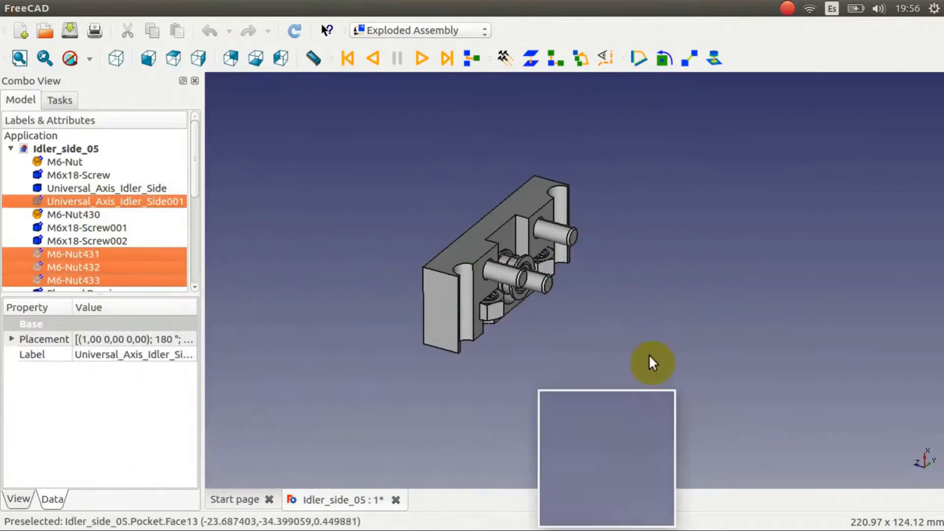
# In the Part workbench, combine all the visible nuts, screws, flanged bearings and the idler side into one compound.
pyautogui.click(420, 30)
pyautogui.click(424, 280)
pyautogui.moveTo(95, 191); pyautogui.dragTo(114, 280)
pyautogui.scroll(-1, 114, 281)
pyautogui.keyDown('ctrl'); pyautogui.click(96, 283); pyautogui.keyUp('ctrl')
pyautogui.keyDown('ctrl'); pyautogui.click(99, 294); pyautogui.keyUp('ctrl')
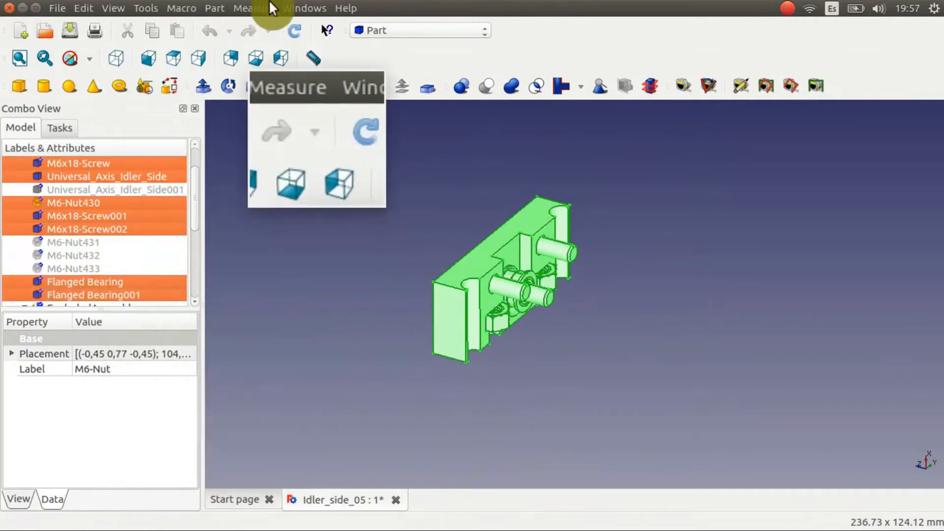
pyautogui.click(215, 8)
pyautogui.click(323, 270)
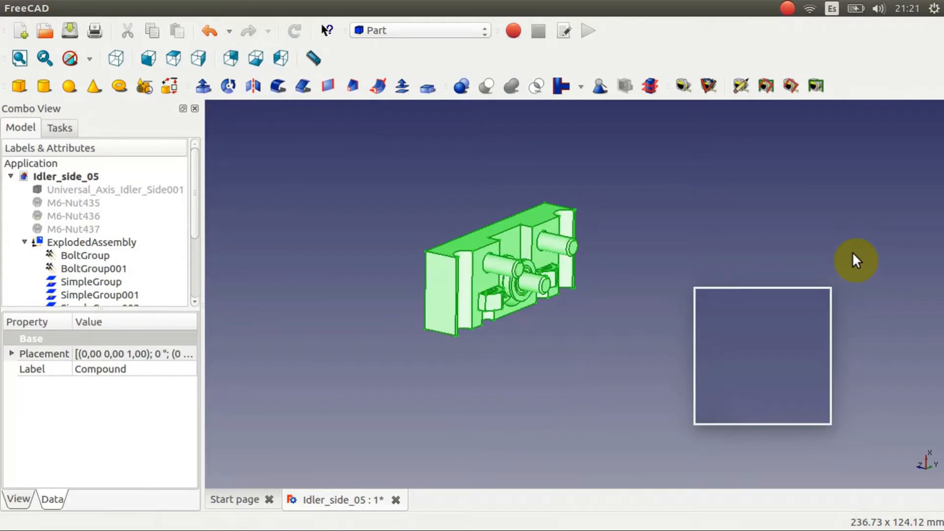
# Run the Iso_view.FCMacro user macro on the selected compound.
pyautogui.click(181, 8)
pyautogui.click(267, 55)
pyautogui.click(346, 181)
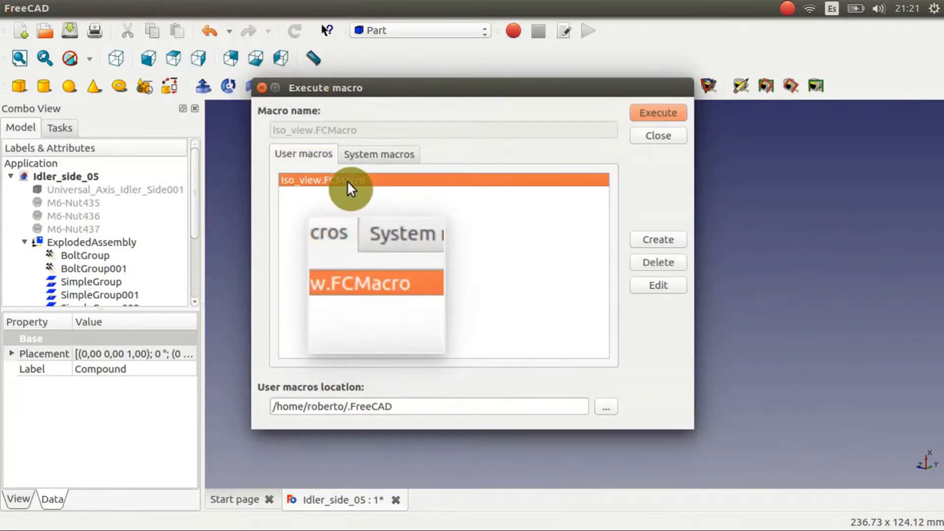
pyautogui.click(670, 114)
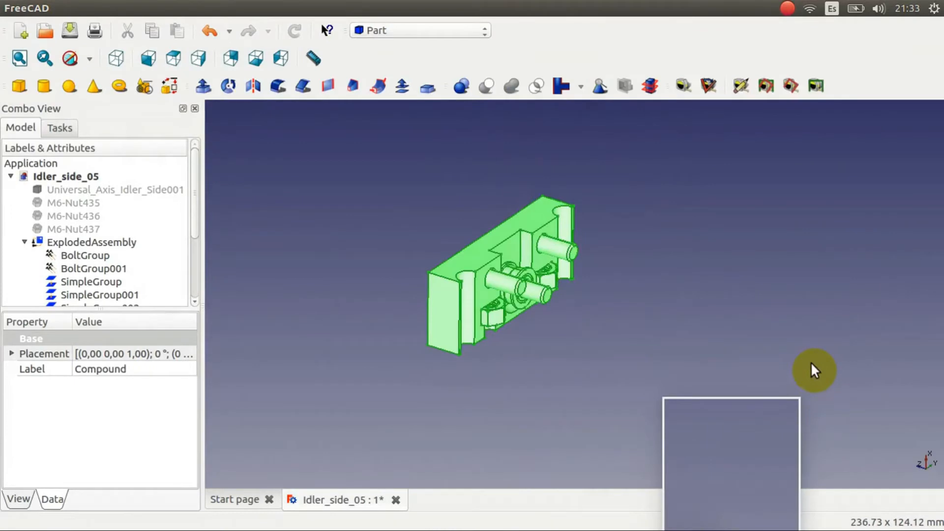
# Enable the Macro toolbar and execute Iso_view.FCMacro on the compound to generate its isometric views.
pyautogui.click(112, 8)
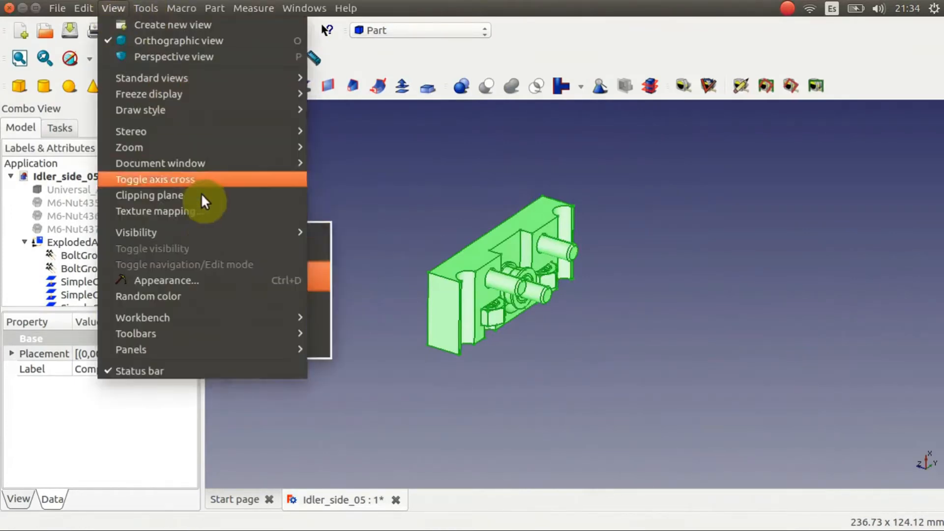
pyautogui.moveTo(224, 334)
pyautogui.click(339, 365)
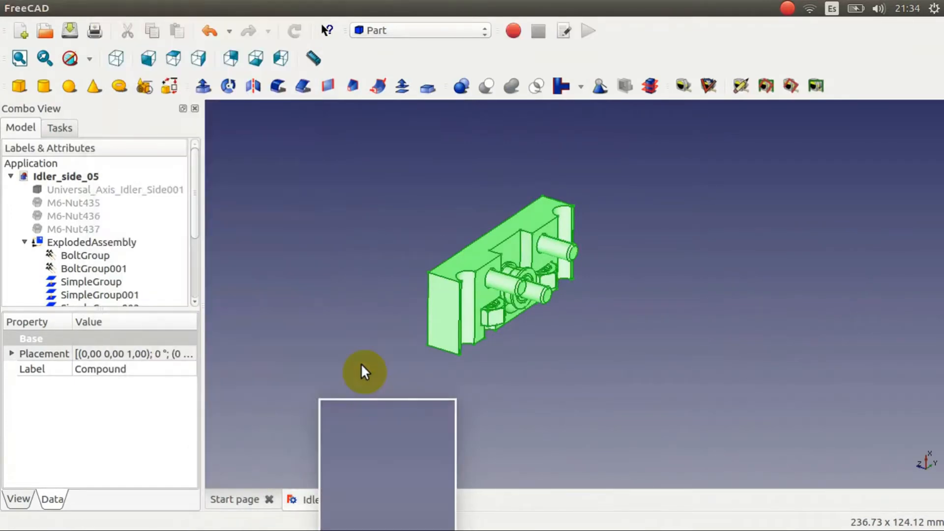
pyautogui.click(563, 31)
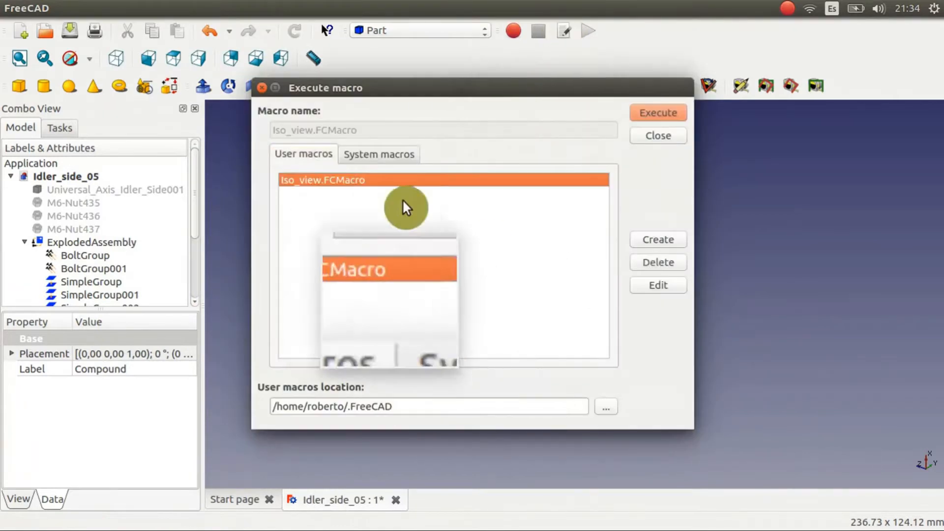
pyautogui.doubleClick(402, 191)
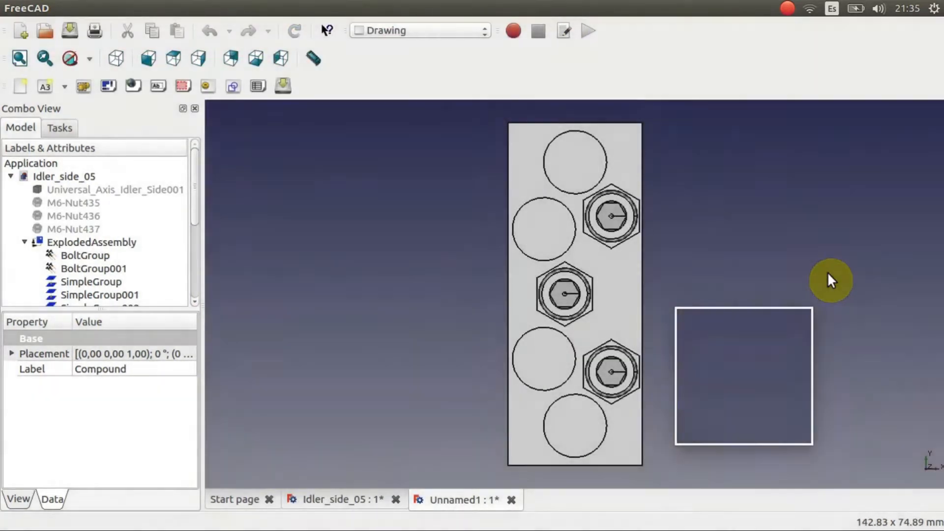
# Open the AutoDrawing page of the Unnamed1 document, expand its contents and inspect the isometric views.
pyautogui.scroll(-1, 157, 275)
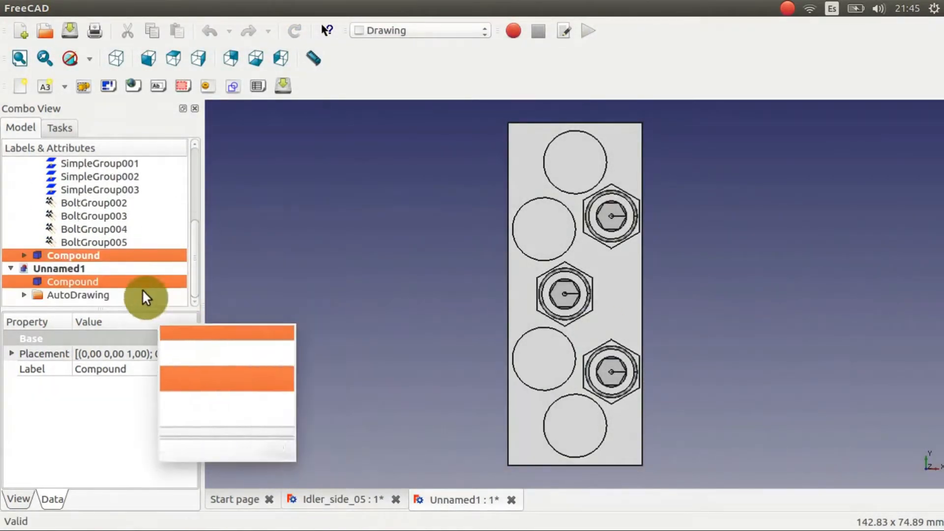
pyautogui.doubleClick(57, 294)
pyautogui.click(24, 295)
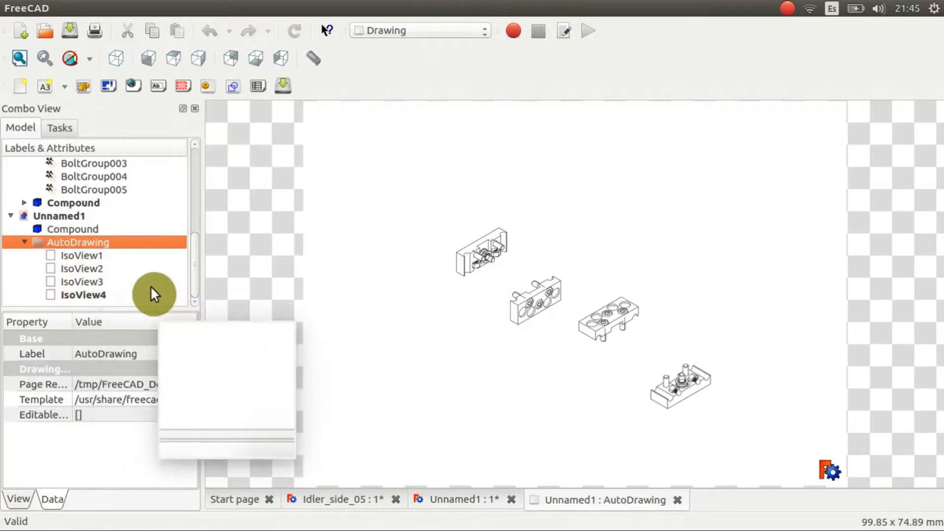
pyautogui.scroll(3, 847, 341)
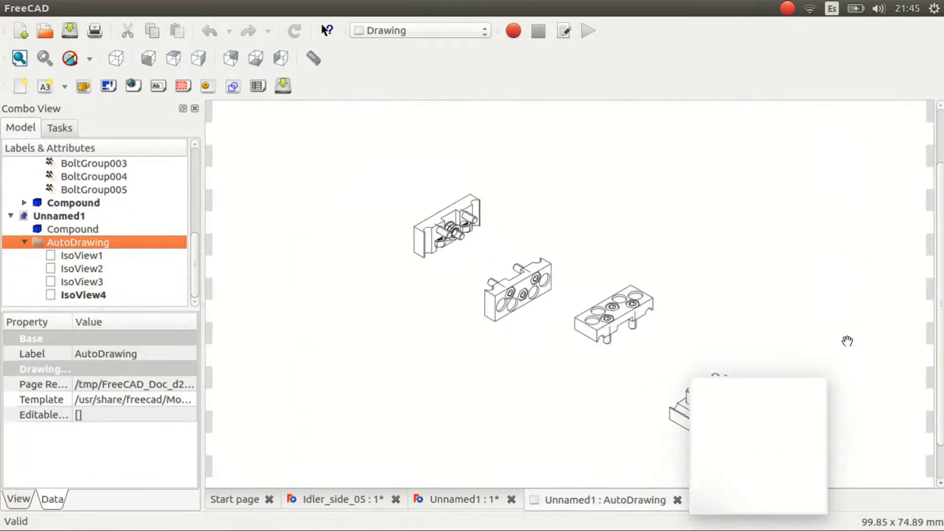
pyautogui.moveTo(766, 169); pyautogui.dragTo(818, 170)
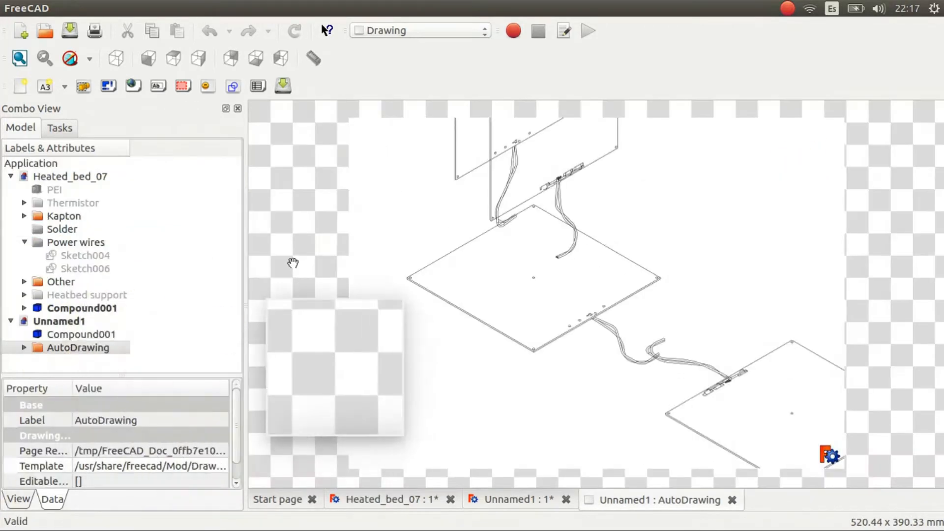
# Examine the isometric views on the heated bed's AutoDrawing page.
pyautogui.scroll(-3, 284, 274)
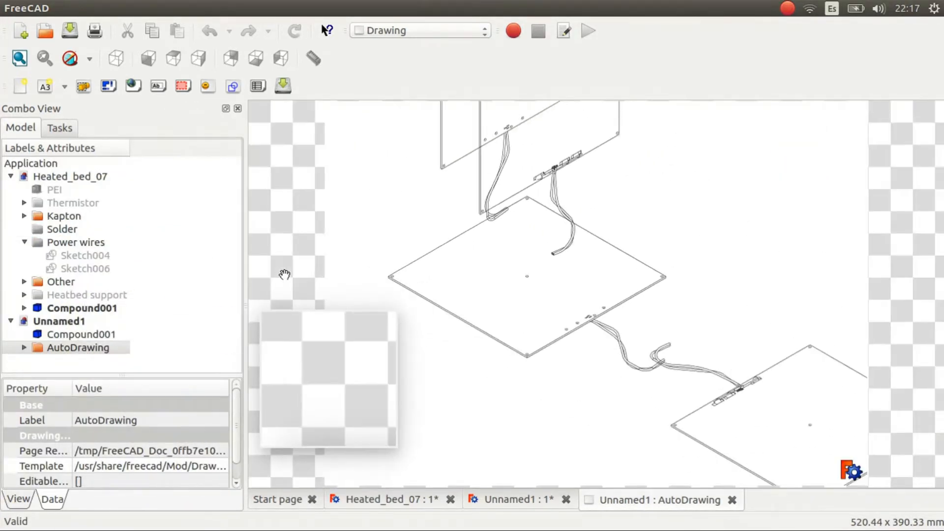
pyautogui.scroll(1, 498, 356)
pyautogui.scroll(1, 622, 432)
pyautogui.scroll(1, 771, 408)
pyautogui.scroll(1, 244, 257)
pyautogui.scroll(1, 639, 407)
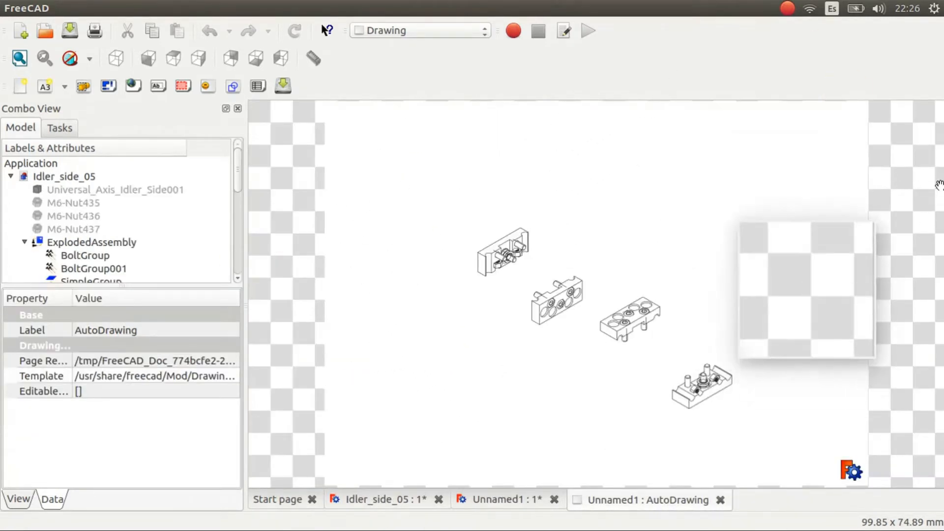
# Set the scale of IsoView1 on the idler side's AutoDrawing page to 4.
pyautogui.scroll(9, 358, 335)
pyautogui.moveTo(459, 198); pyautogui.dragTo(392, 278)
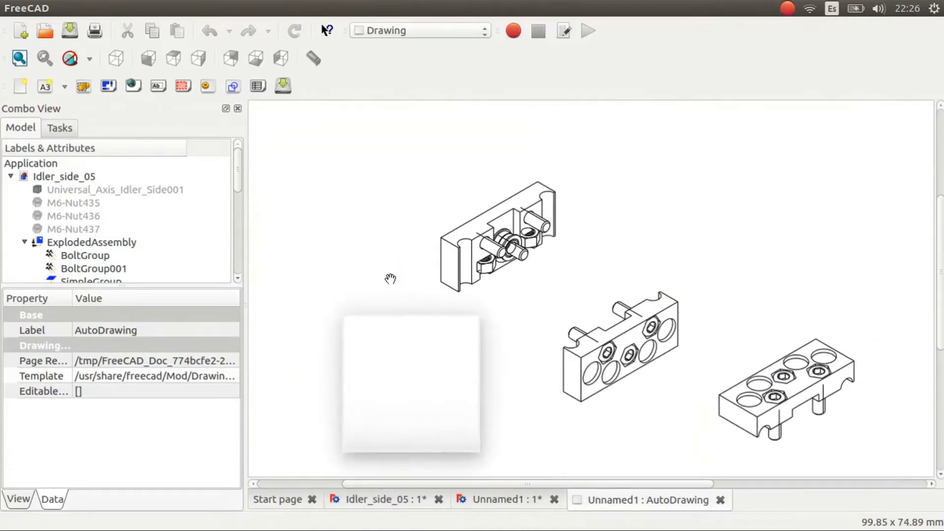
pyautogui.scroll(-5, 234, 179)
pyautogui.click(73, 229)
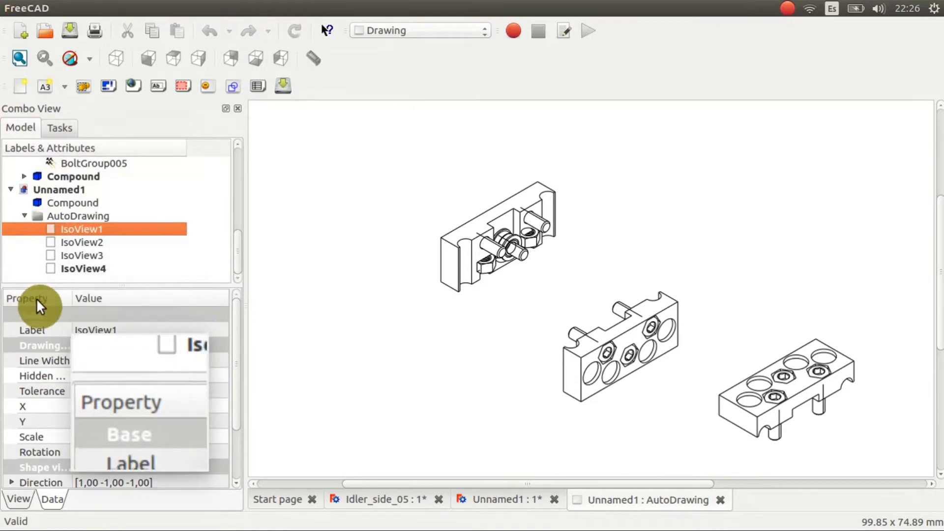
pyautogui.scroll(-2, 31, 394)
pyautogui.click(24, 375)
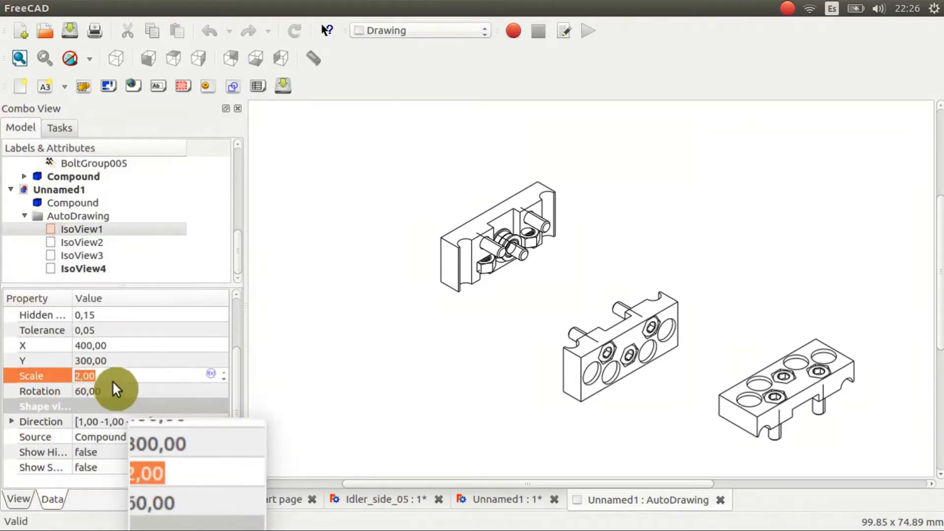
pyautogui.write('4')
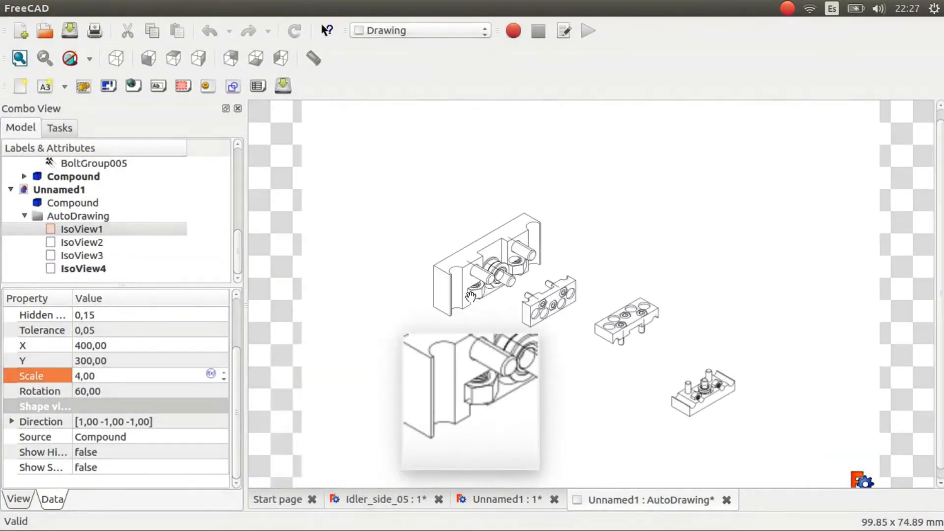
# Export the AutoDrawing page as the SVG file test.svg.
pyautogui.scroll(2, 342, 409)
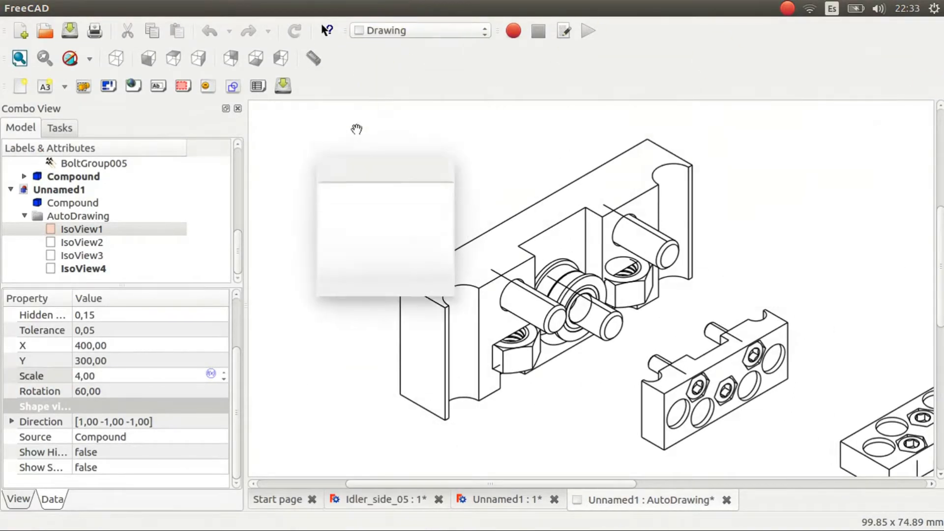
pyautogui.click(55, 216)
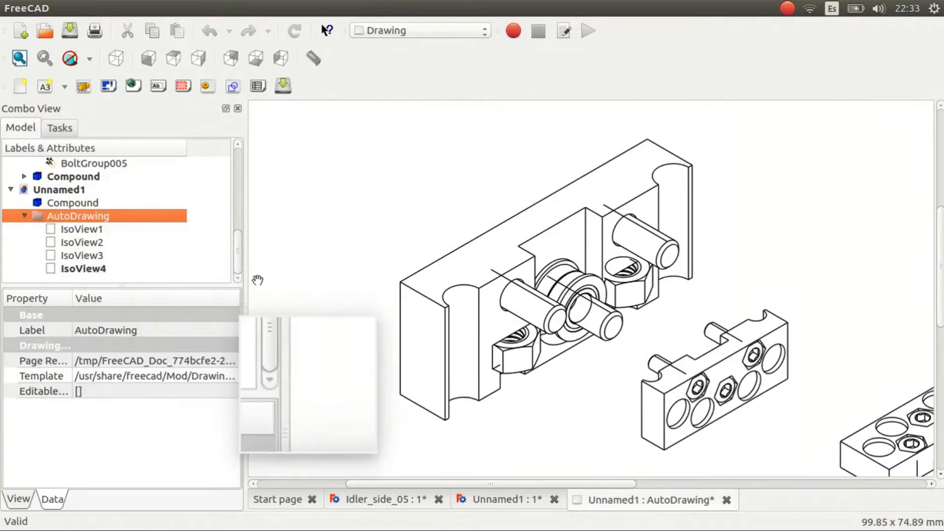
pyautogui.click(284, 86)
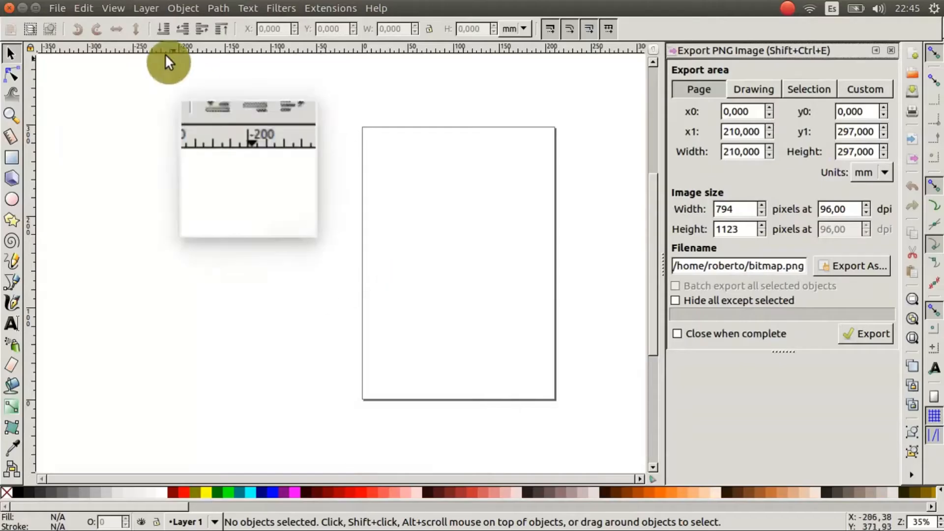
# Switch to Inkscape, open test.svg and select the large IsoView1 drawing.
pyautogui.click(61, 8)
pyautogui.click(63, 55)
pyautogui.press('Escape')
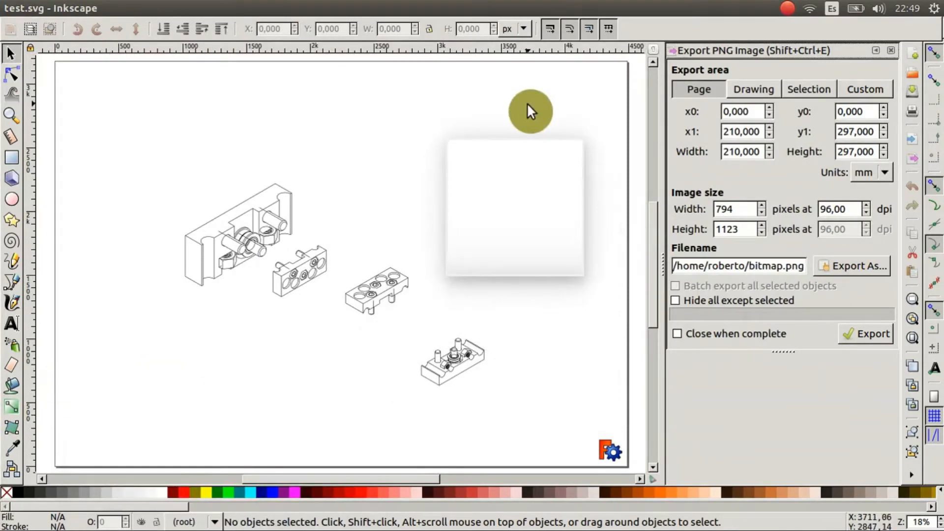
pyautogui.click(219, 212)
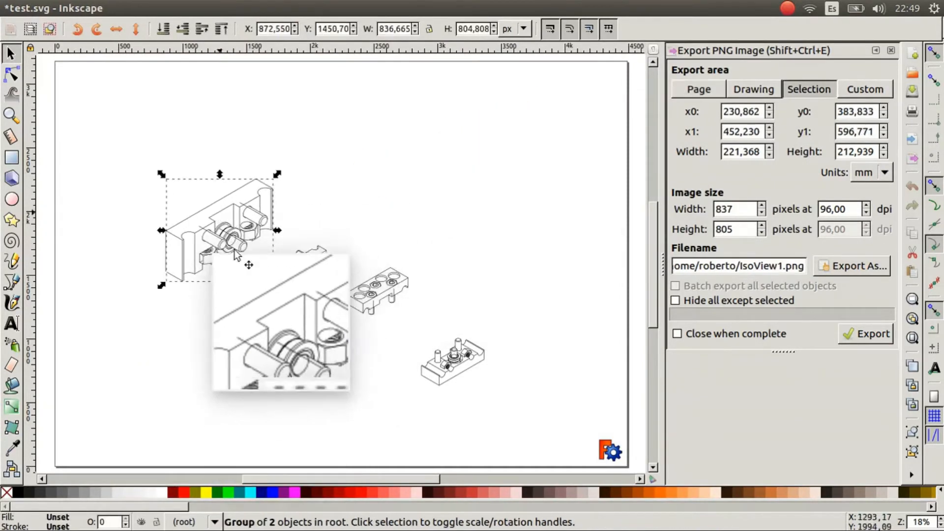
# Move the selected large IsoView1 drawing to the upper-left area of the page, away from the smaller views.
pyautogui.moveTo(220, 211); pyautogui.dragTo(157, 147)
pyautogui.keyDown('ctrl'); pyautogui.scroll(4, 135, 145); pyautogui.keyUp('ctrl')
pyautogui.keyDown('ctrl'); pyautogui.scroll(-3, 509, 309); pyautogui.keyUp('ctrl')
pyautogui.keyDown('ctrl'); pyautogui.scroll(-5, 354, 358); pyautogui.keyUp('ctrl')
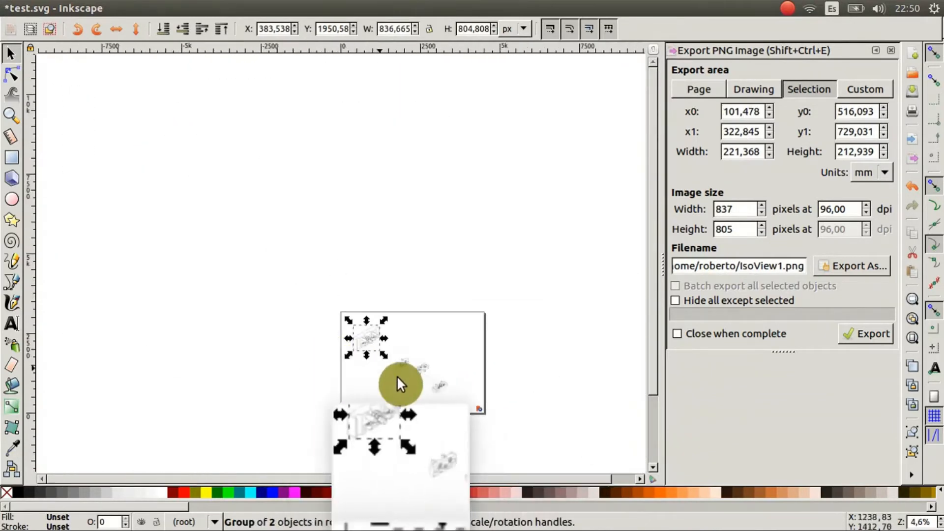
# Edit the large drawing's paths and delete the stray centre line crossing the lower-left bolt.
pyautogui.keyDown('ctrl'); pyautogui.scroll(6, 405, 371); pyautogui.keyUp('ctrl')
pyautogui.keyDown('ctrl'); pyautogui.scroll(-1, 238, 192); pyautogui.keyUp('ctrl')
pyautogui.press('space')
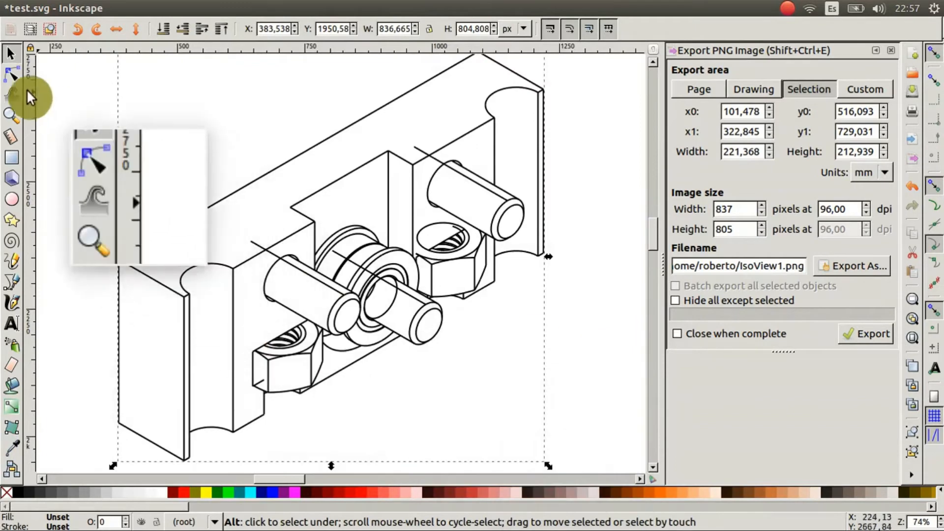
pyautogui.click(12, 75)
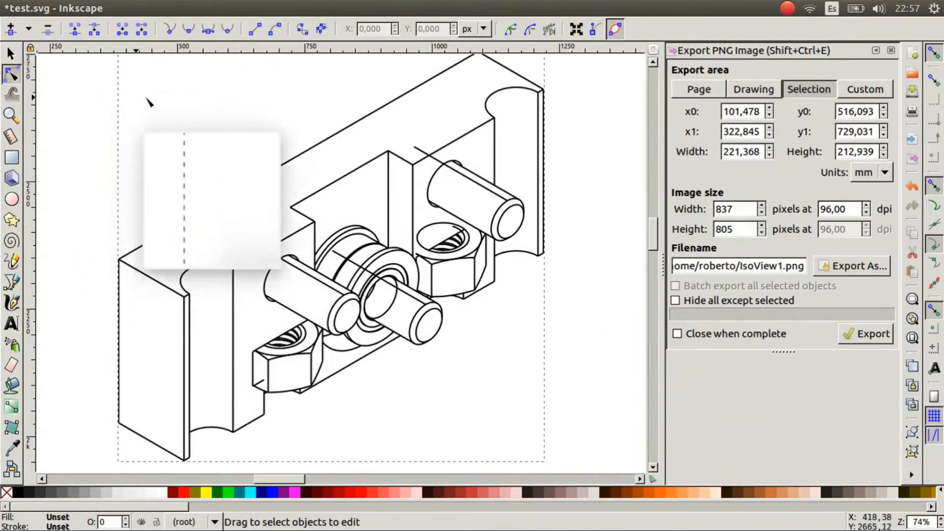
pyautogui.keyDown('ctrl'); pyautogui.scroll(3, 259, 248); pyautogui.keyUp('ctrl')
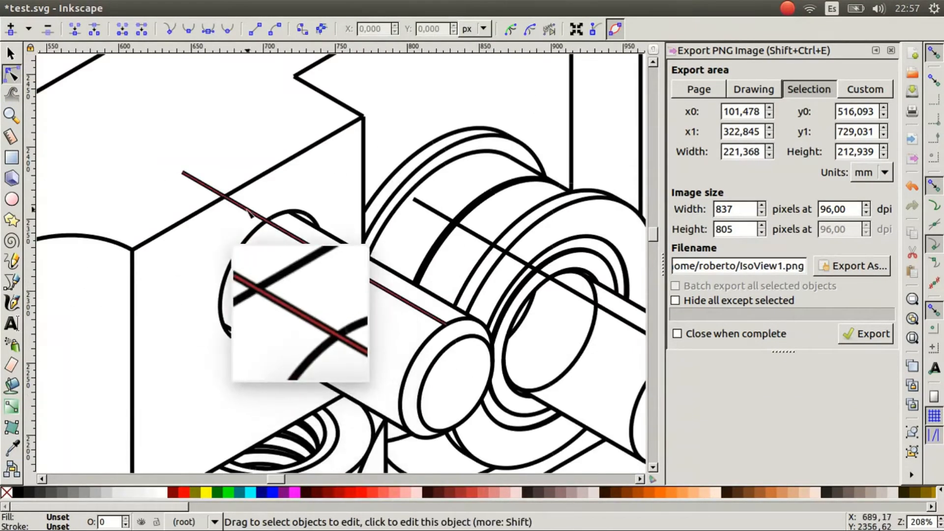
pyautogui.click(249, 213)
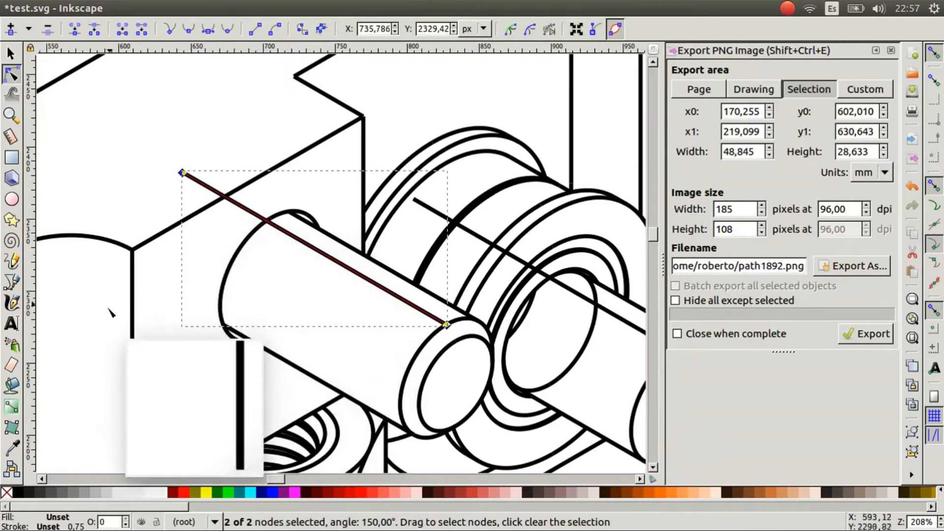
pyautogui.press('Delete')
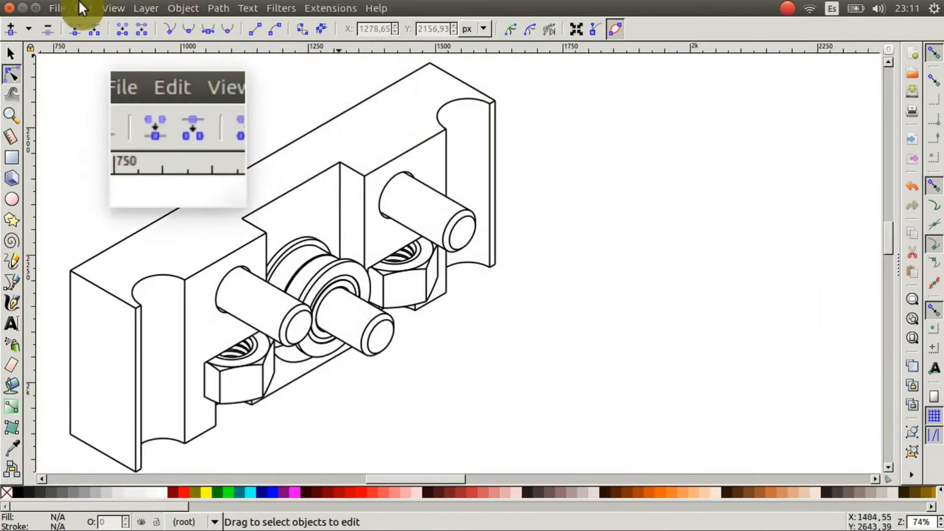
# Select the whole large isometric drawing and export only that selection as a PNG image named test.
pyautogui.click(57, 9)
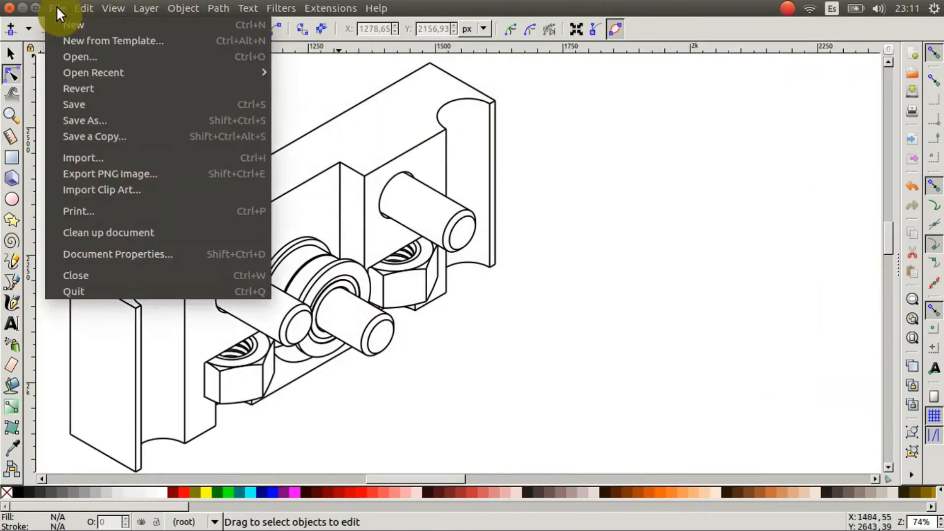
pyautogui.click(186, 180)
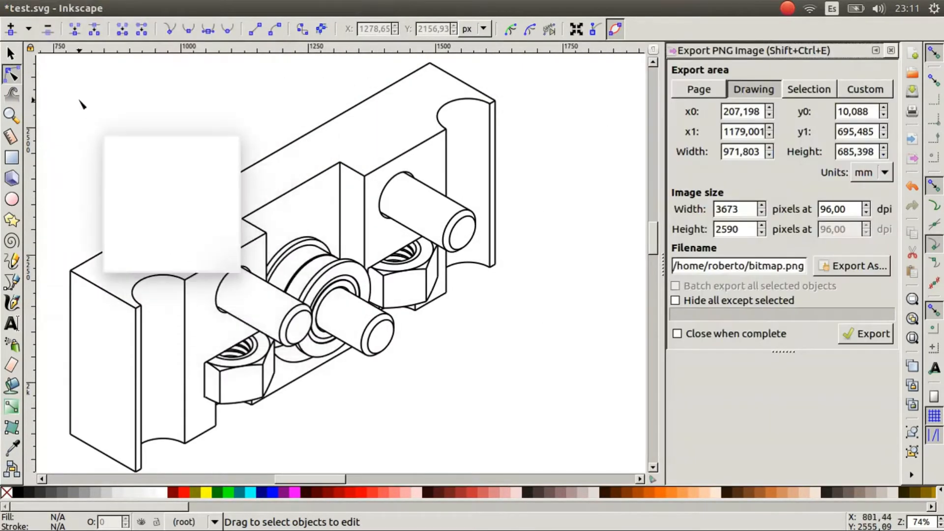
pyautogui.click(10, 58)
pyautogui.keyDown('ctrl'); pyautogui.scroll(-3, 122, 110); pyautogui.keyUp('ctrl')
pyautogui.click(170, 151)
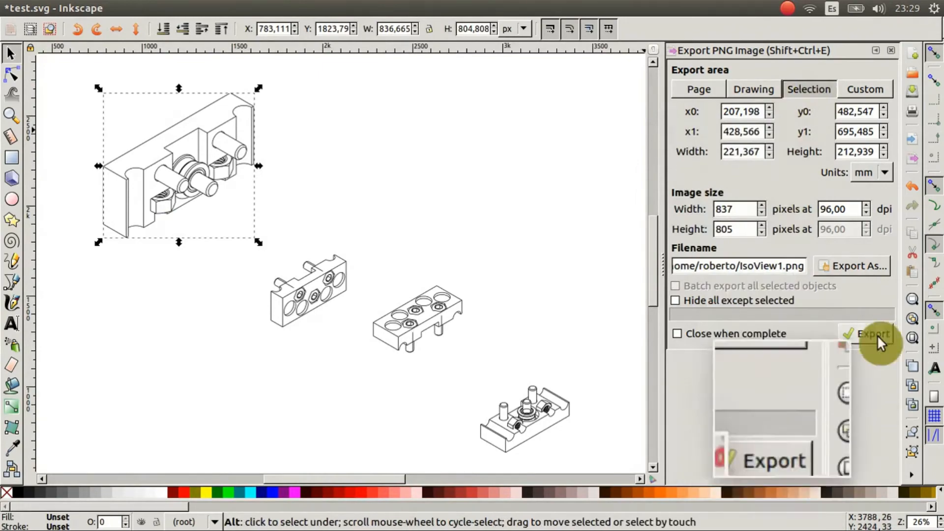
pyautogui.click(848, 266)
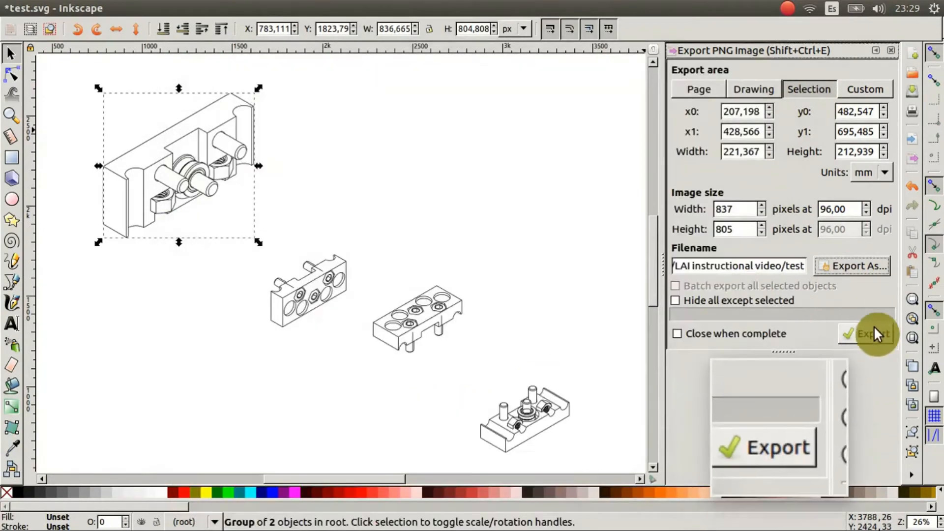
pyautogui.click(863, 328)
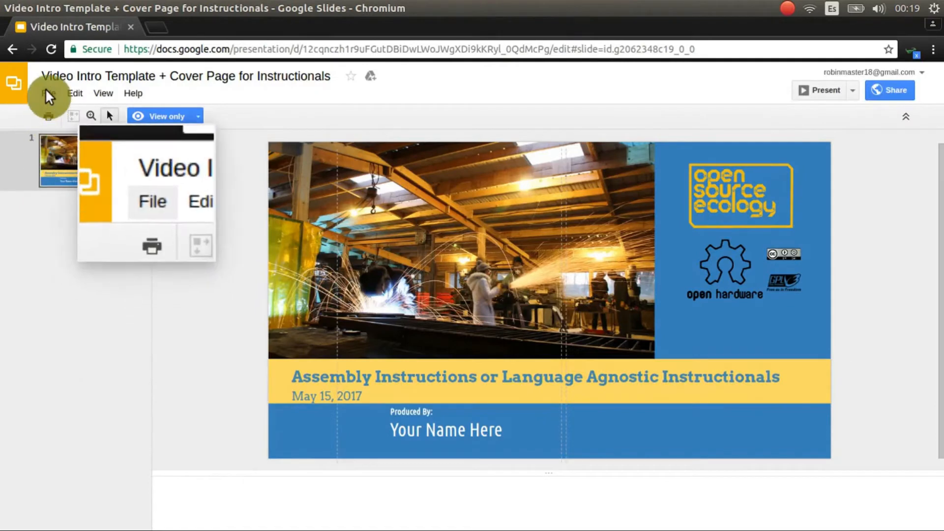
# Switch to the Video Intro Template presentation in Google Slides and copy it as "Your part LAI" in the x-axis folder.
pyautogui.click(49, 93)
pyautogui.click(84, 199)
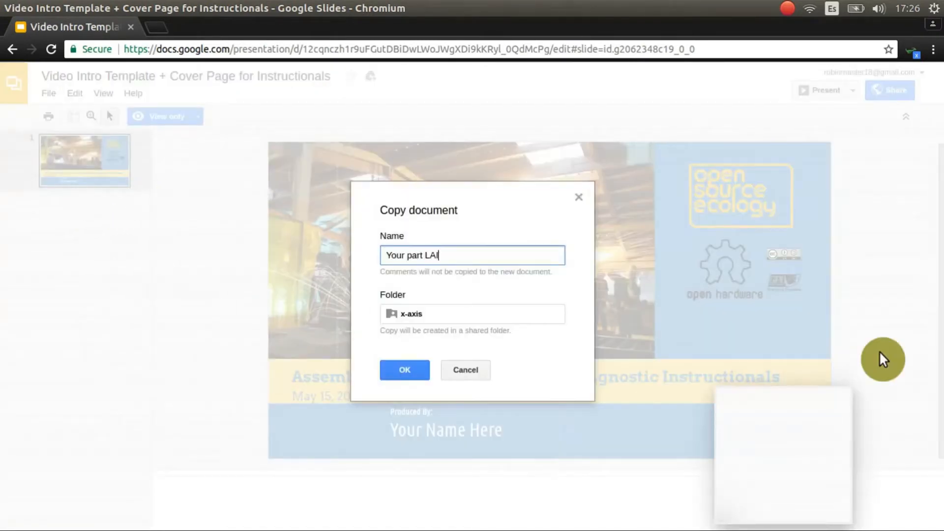
pyautogui.write('I')
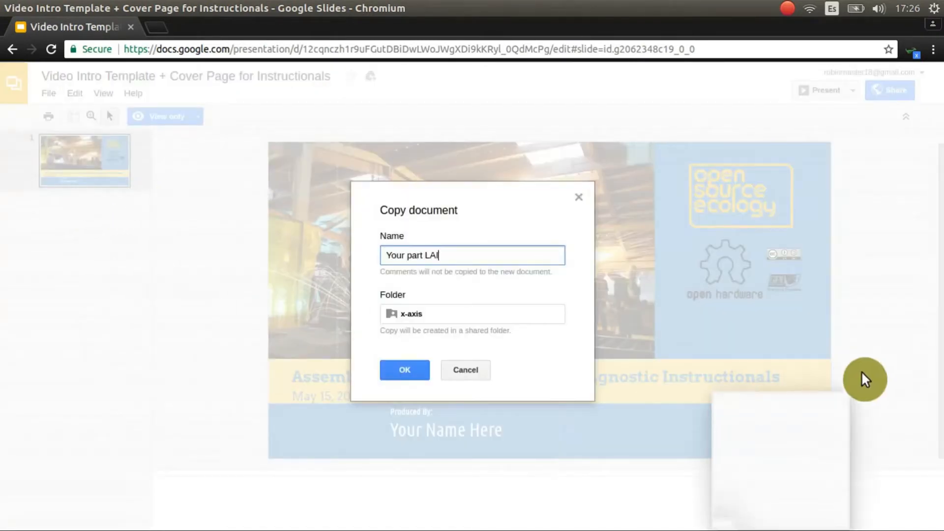
pyautogui.click(411, 371)
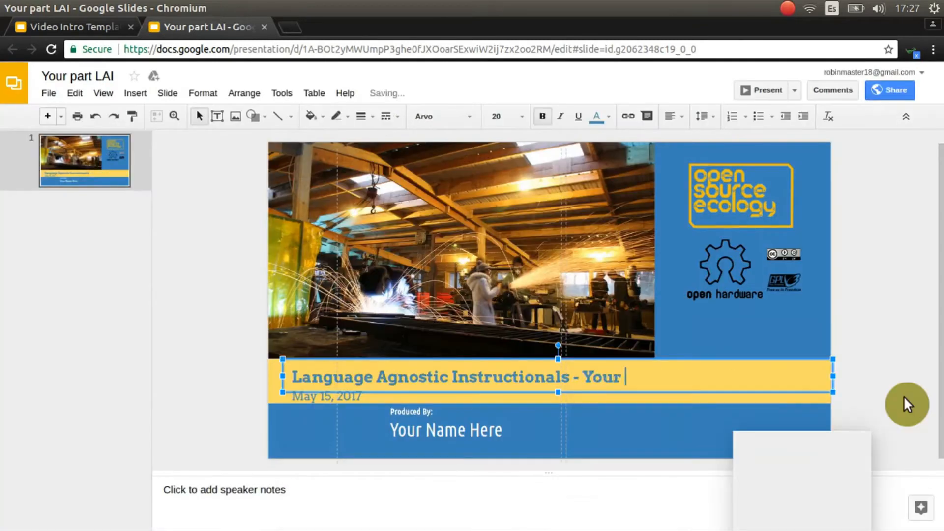
# Complete the cover title as "Language Agnostic Instructionals - Your part" and start editing the producer name text.
pyautogui.write('part')
pyautogui.click(471, 433)
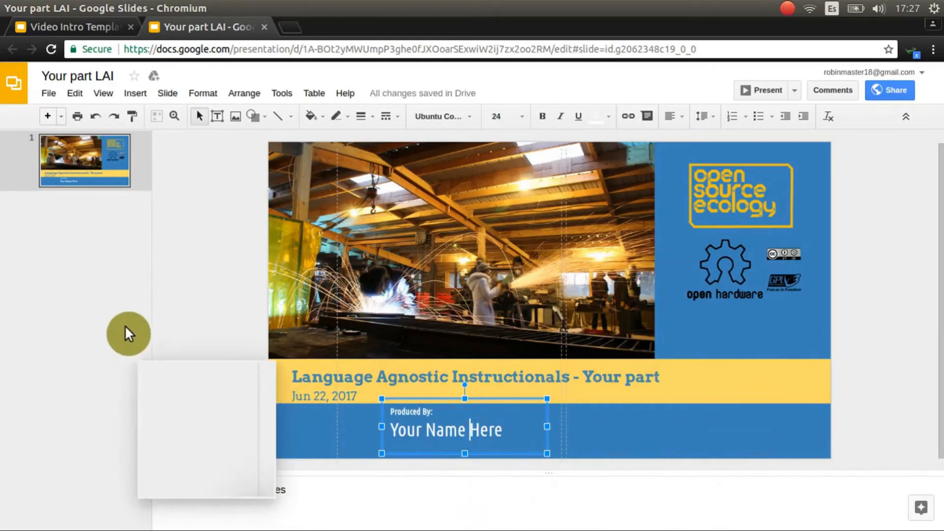
# Add a slide with a blank layout after the cover and insert an image file on it.
pyautogui.click(48, 117)
pyautogui.click(409, 116)
pyautogui.click(607, 246)
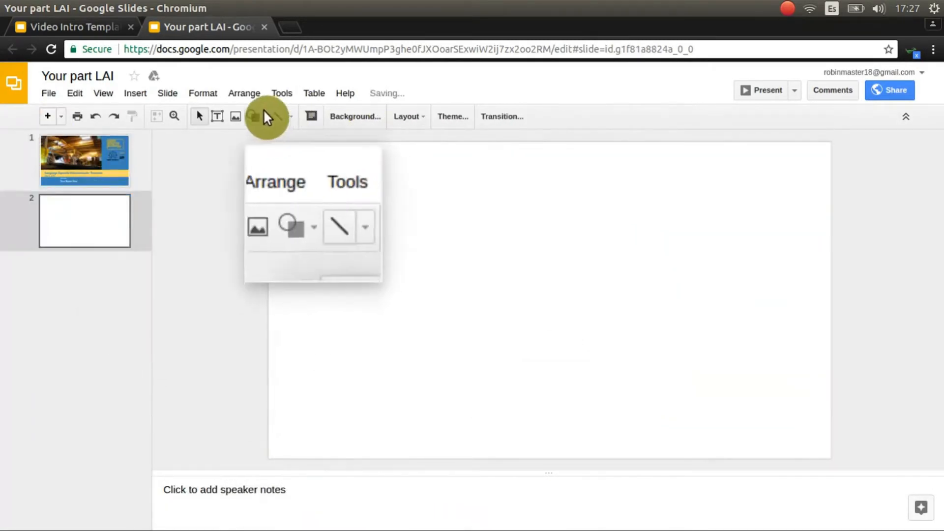
pyautogui.click(236, 116)
pyautogui.click(505, 332)
pyautogui.doubleClick(329, 278)
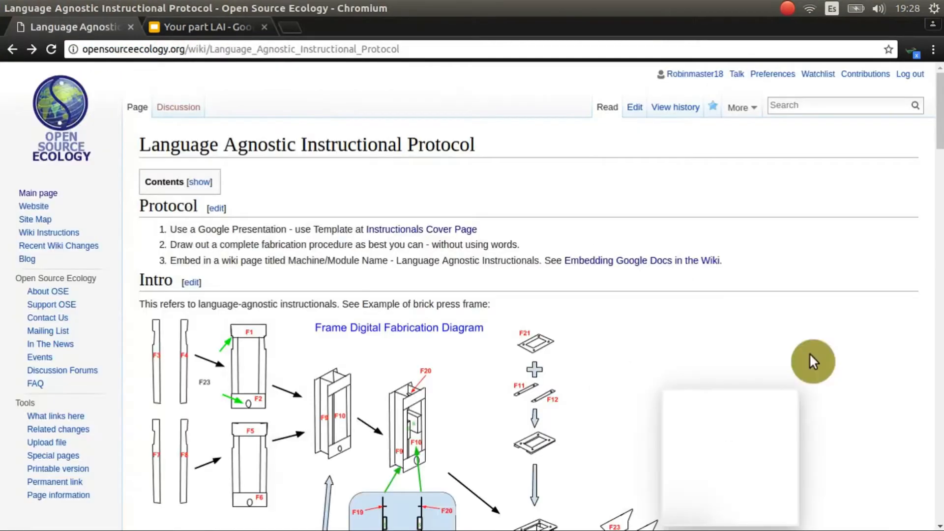
# Examine the protocol rules, fabrication diagram and working document on the Language Agnostic Instructional Protocol wiki page.
pyautogui.scroll(-10, 809, 353)
pyautogui.scroll(-10, 832, 379)
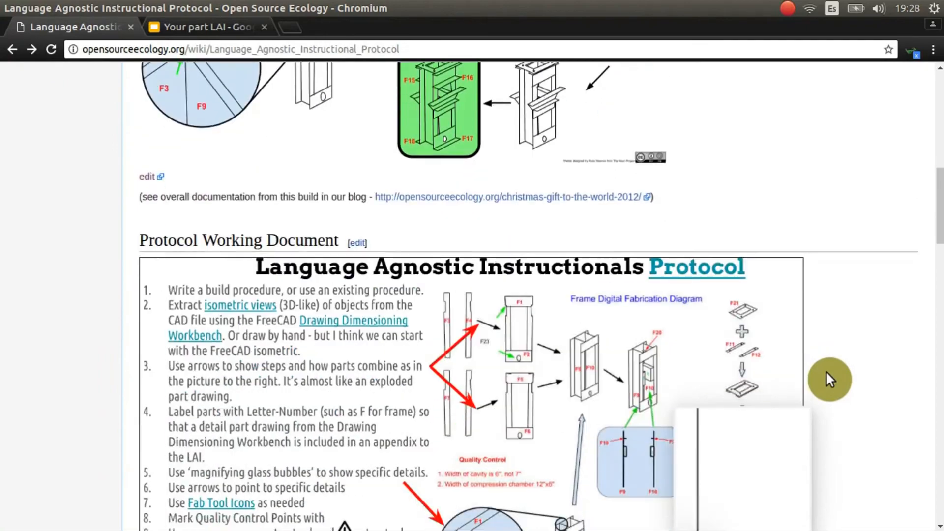
pyautogui.scroll(17, 806, 438)
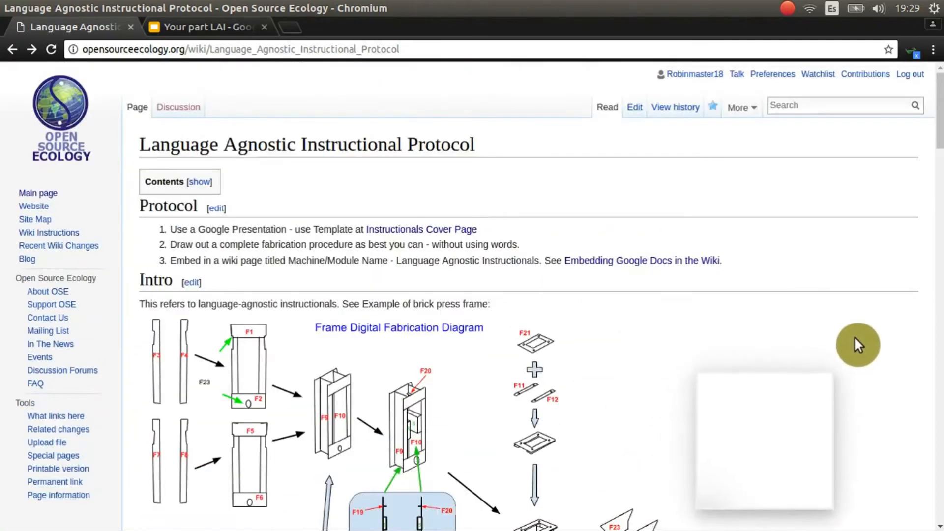
pyautogui.scroll(-5, 858, 344)
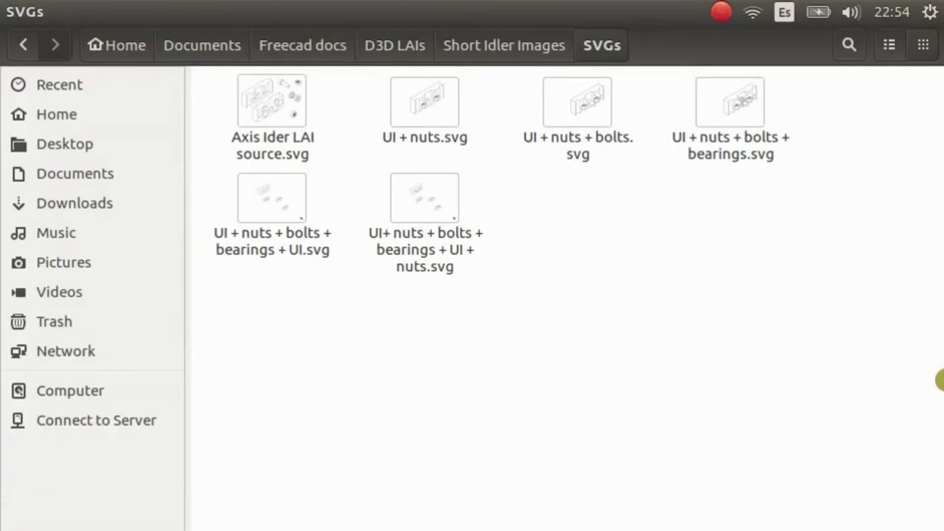
# Switch to the file manager, move the six SVG source files into the inner SVGs folder and compress that folder.
pyautogui.moveTo(317, 114); pyautogui.dragTo(304, 106)
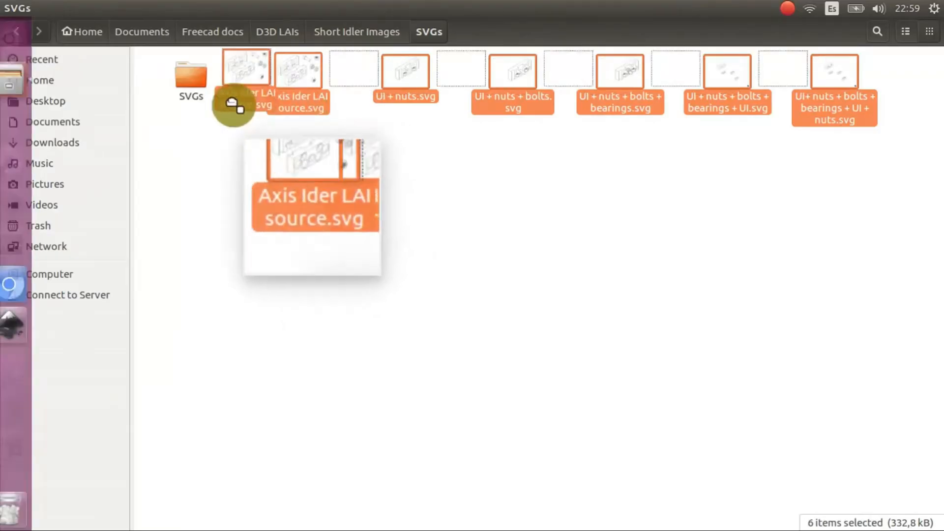
pyautogui.moveTo(233, 105); pyautogui.dragTo(191, 76)
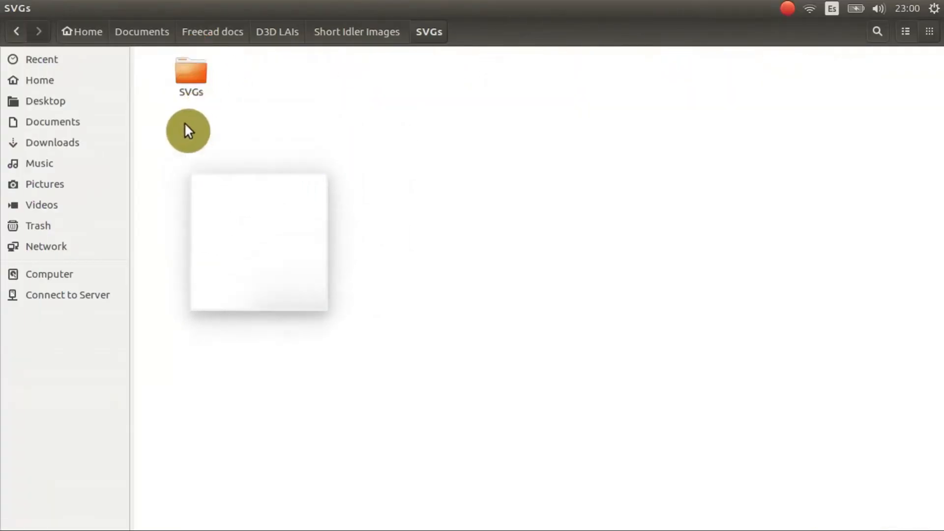
pyautogui.rightClick(195, 72)
pyautogui.click(246, 348)
pyautogui.click(629, 248)
pyautogui.click(616, 389)
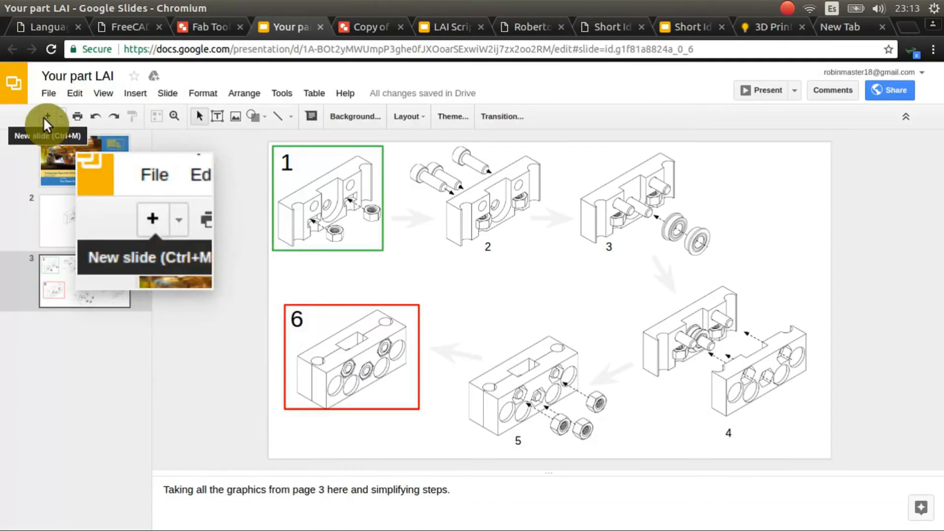
# Switch to the Your part LAI presentation and add a new slide after the six-step assembly slide.
pyautogui.click(45, 117)
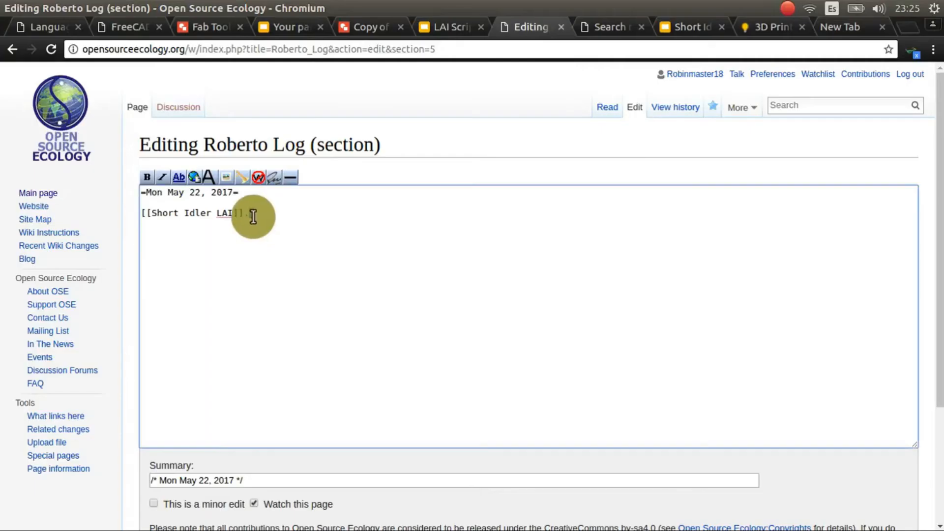
# Select the [[Short Idler LAI]] link text in the wiki log's Mon May 22, 2017 section.
pyautogui.moveTo(252, 213); pyautogui.dragTo(110, 213)
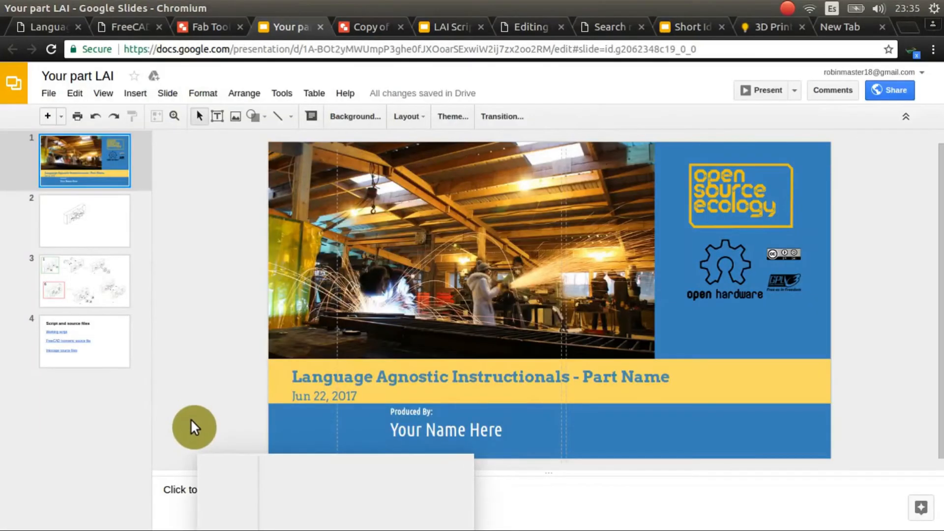
# Publish the Your part LAI presentation to the web using the Embed option.
pyautogui.click(49, 93)
pyautogui.click(83, 349)
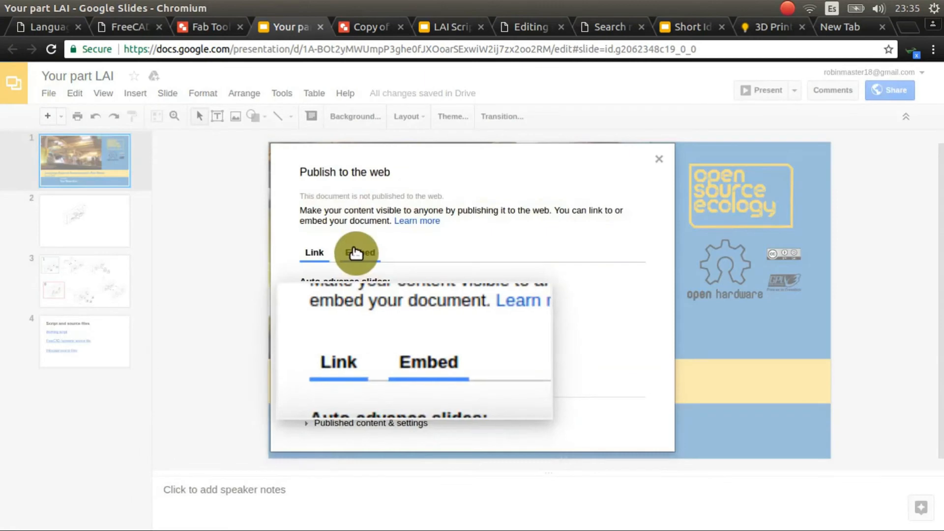
pyautogui.click(358, 252)
pyautogui.click(318, 373)
pyautogui.click(584, 150)
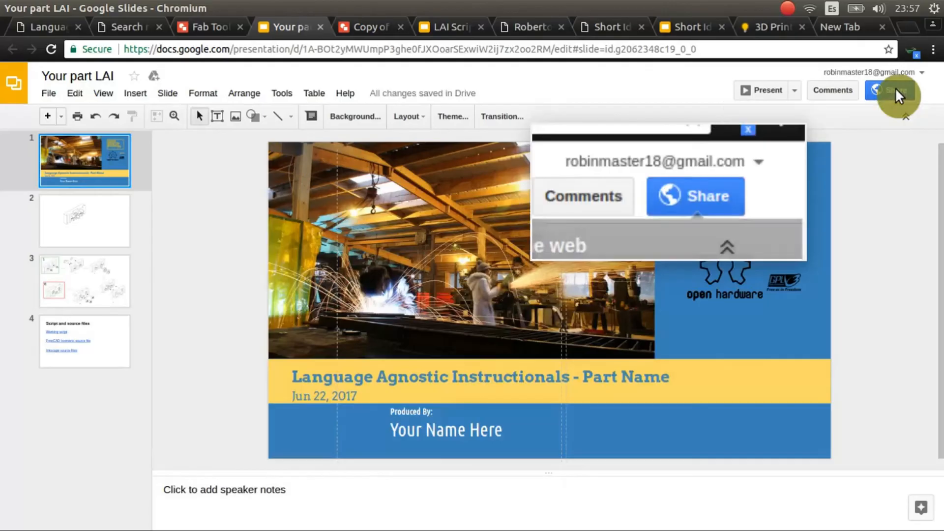
# Copy the shareable link of the Your part LAI presentation.
pyautogui.click(890, 90)
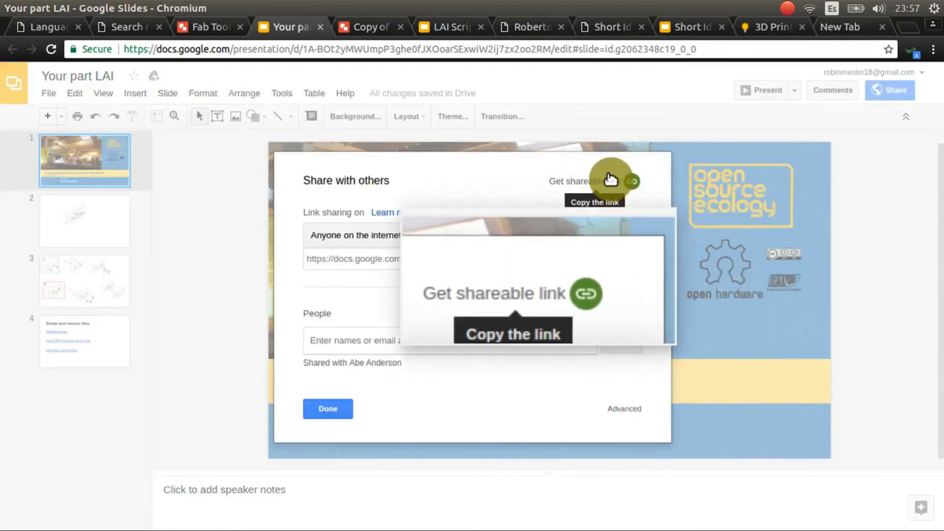
pyautogui.click(621, 182)
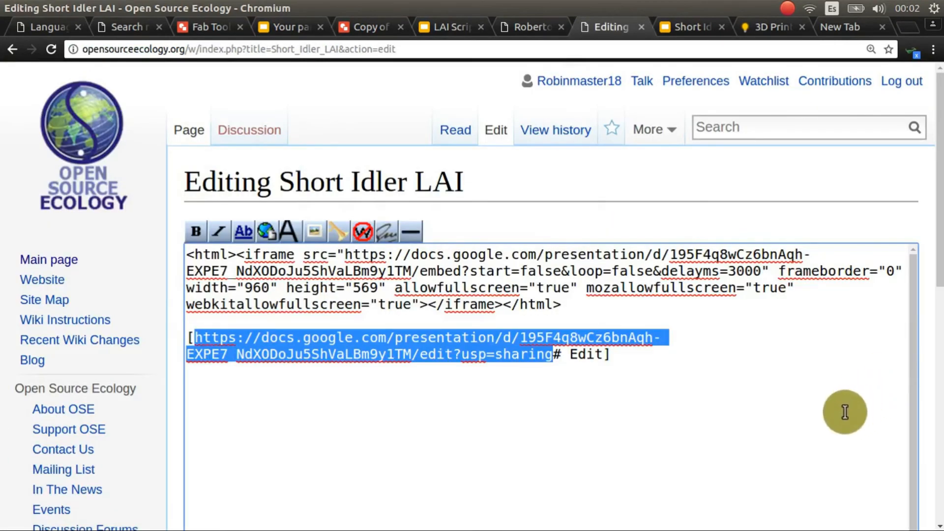